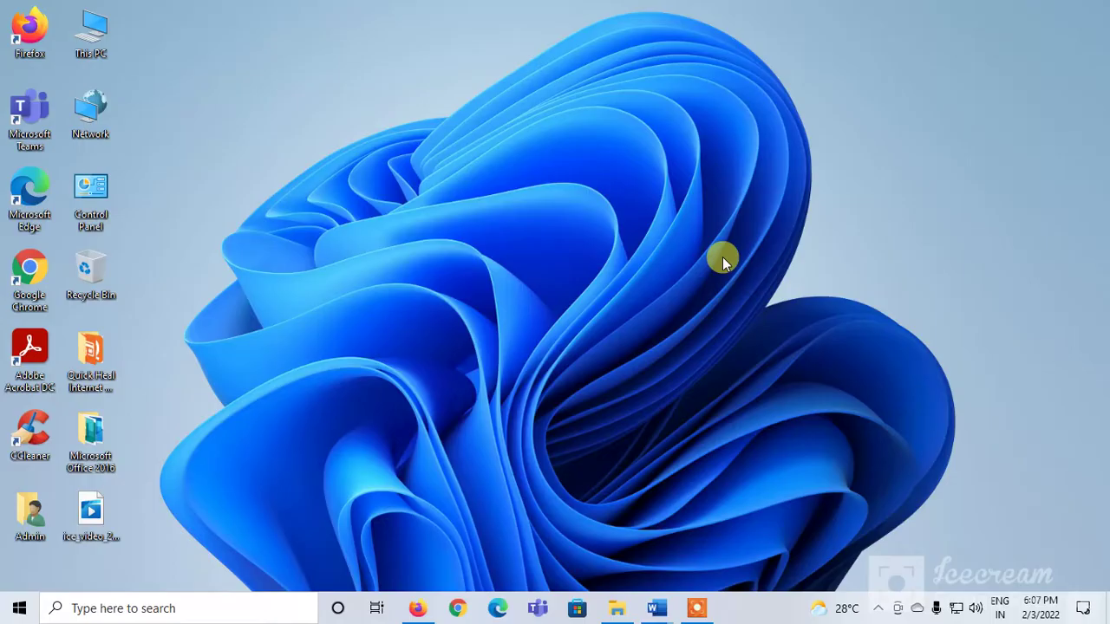
# Search Google for 'filehorse' in Firefox.
pyautogui.click(419, 610)
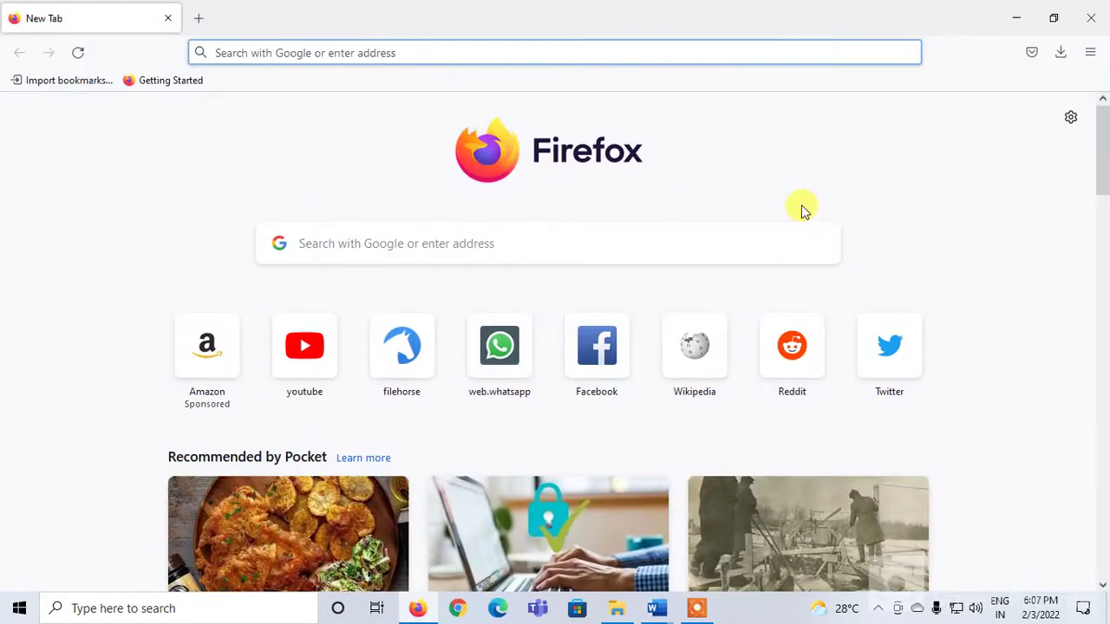
pyautogui.click(382, 232)
pyautogui.write('f')
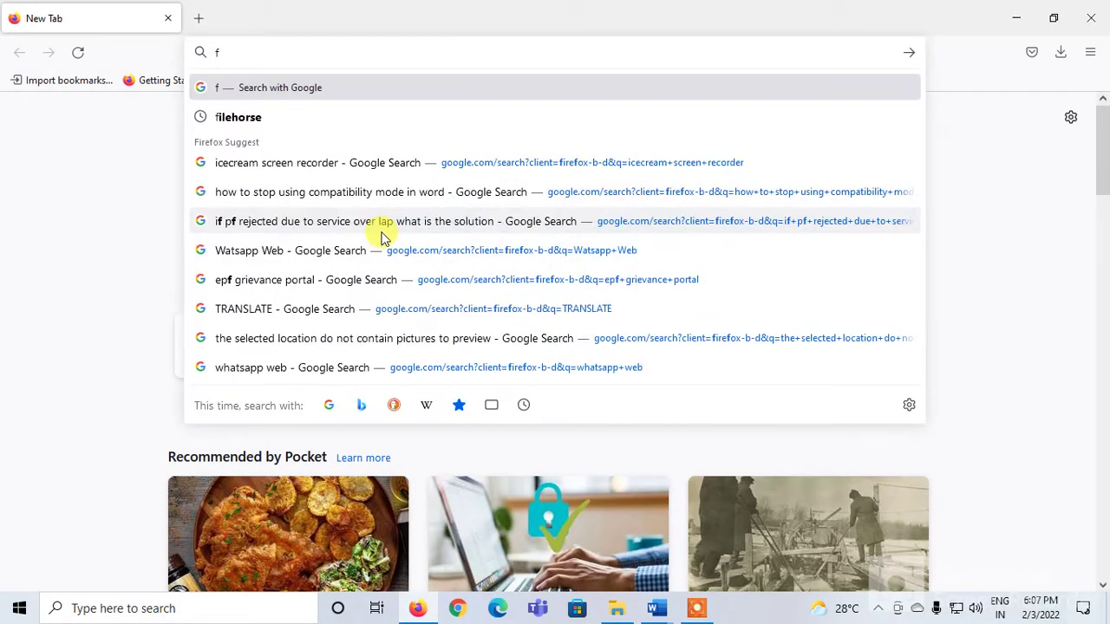
pyautogui.write('ile')
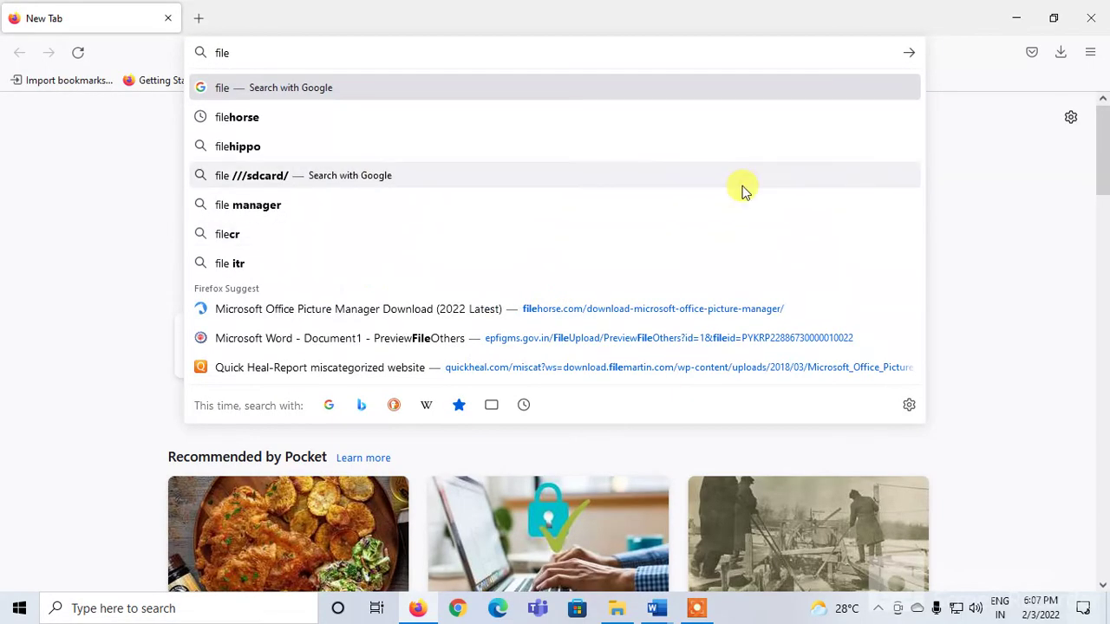
pyautogui.click(555, 116)
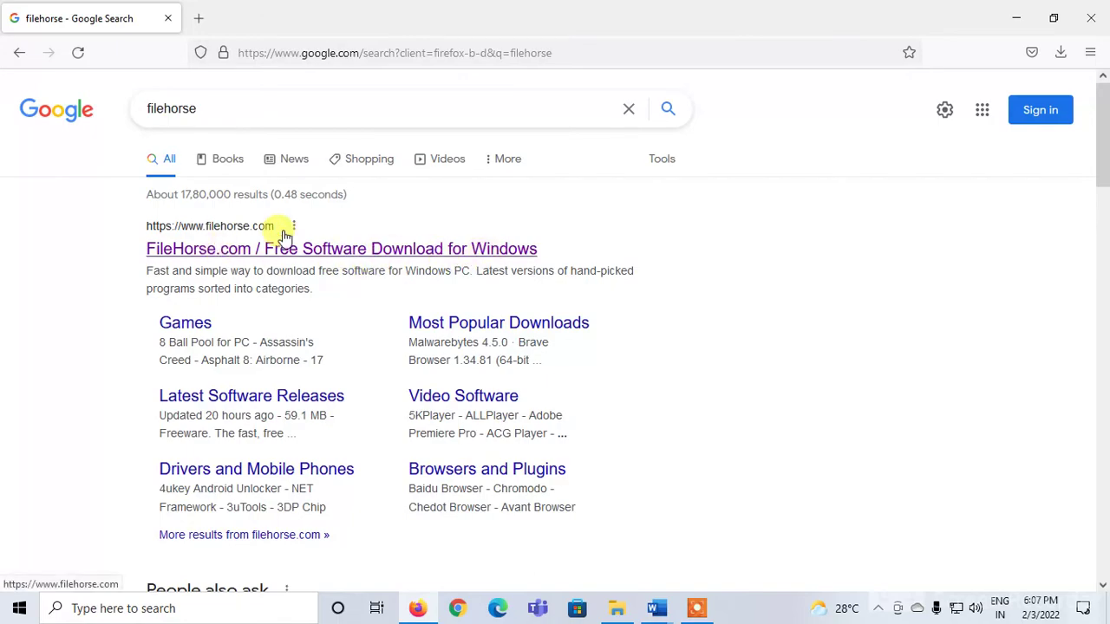
# Open FileHorse.com and search the site for 'office 2016'.
pyautogui.click(339, 253)
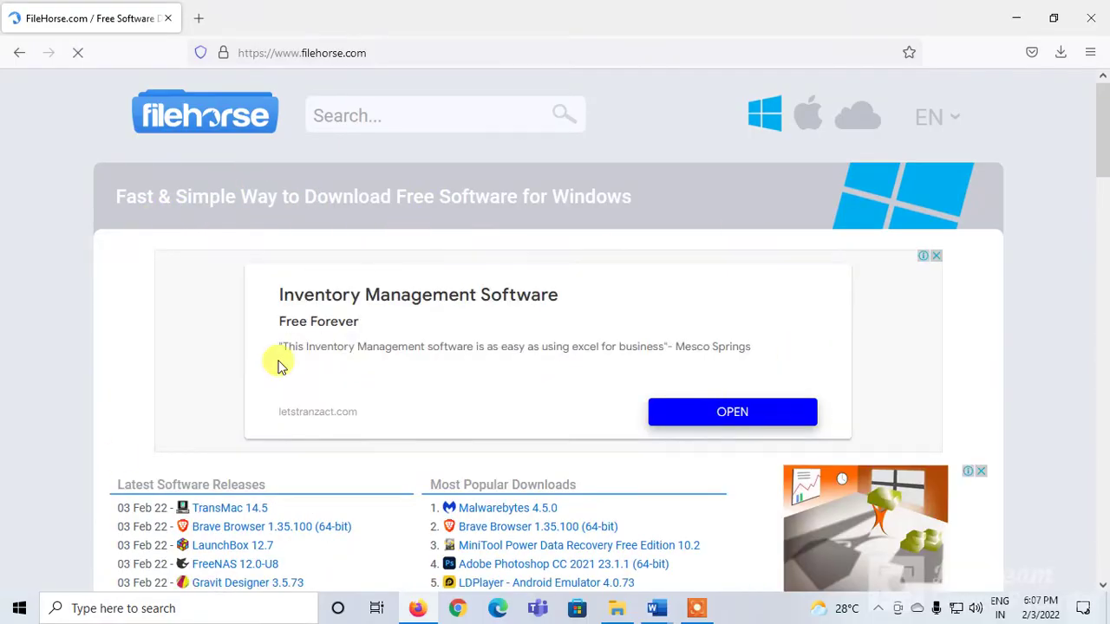
pyautogui.click(444, 117)
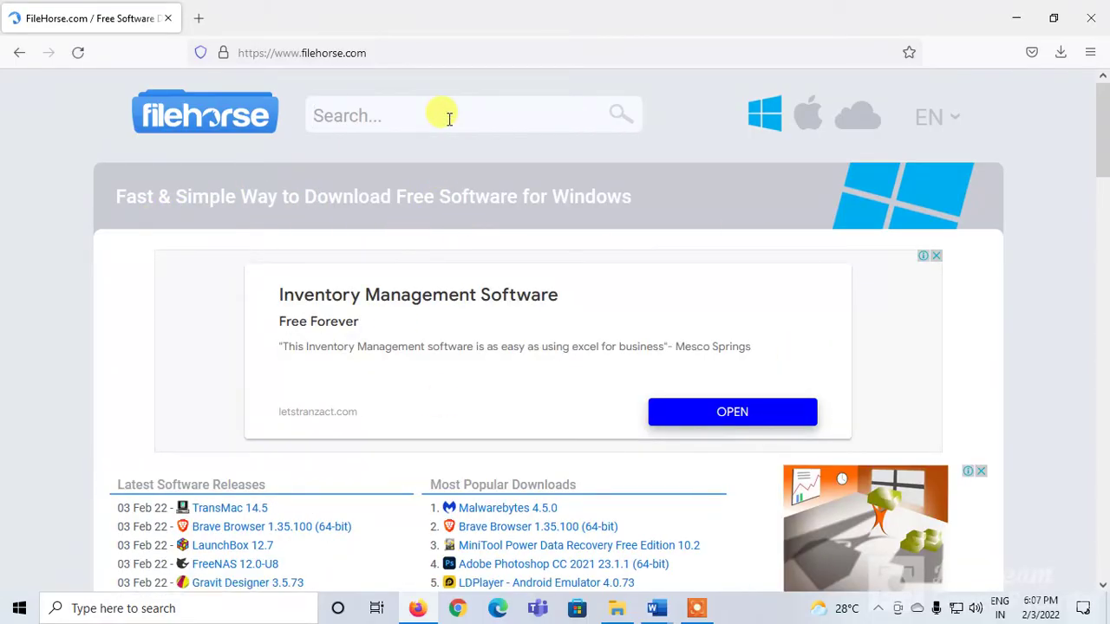
pyautogui.write('offi')
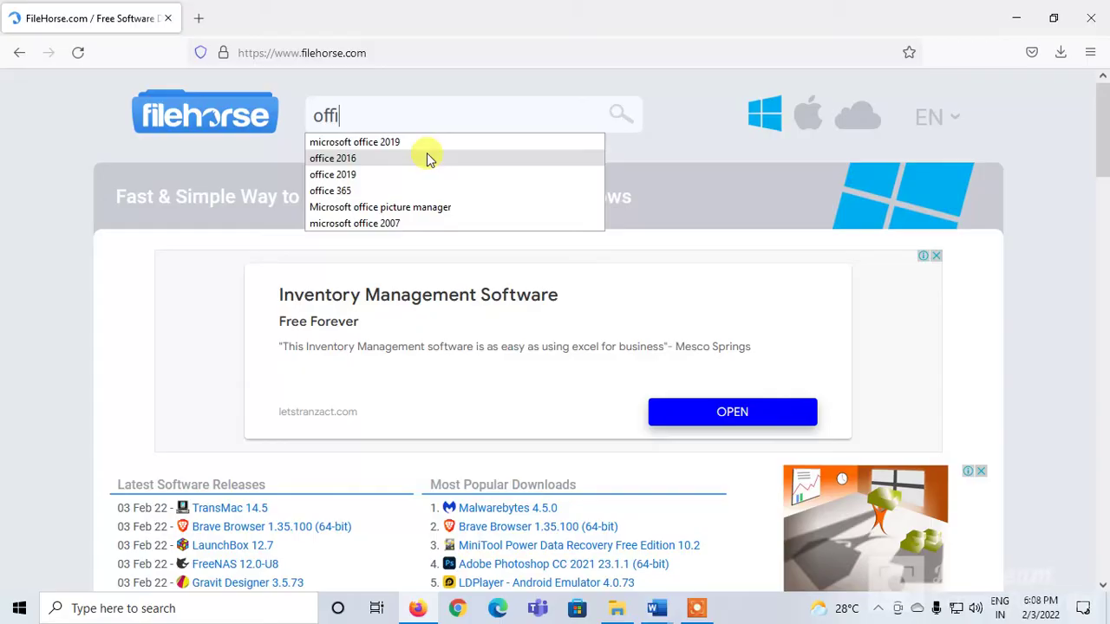
pyautogui.click(422, 159)
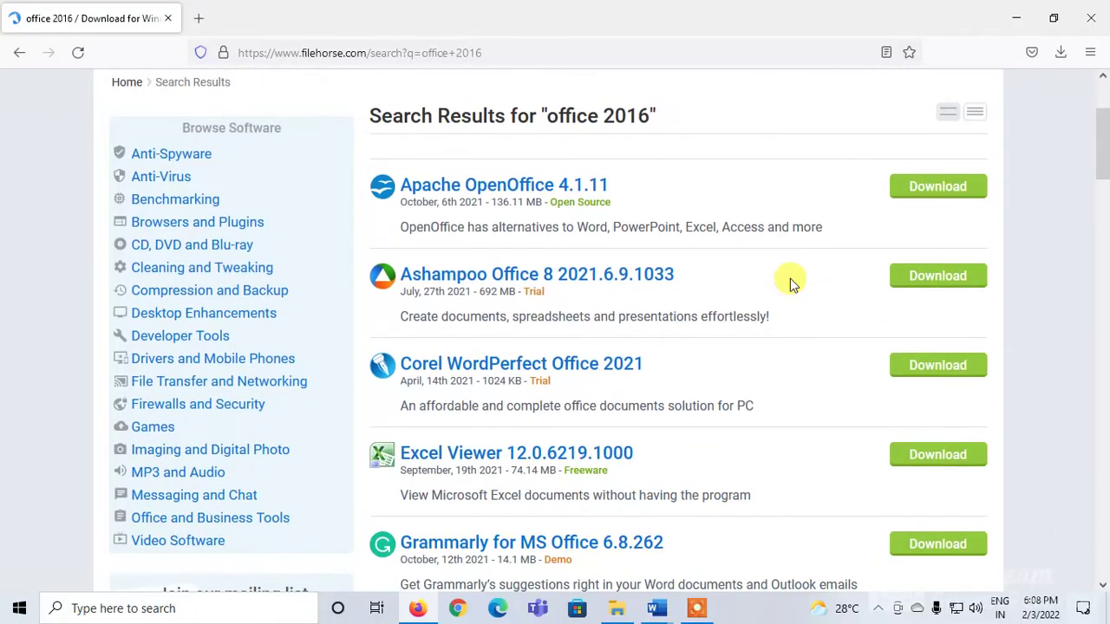
# Open the Office 2016 Professional Retail (32-bit) download page and dismiss the pop-up ad.
pyautogui.scroll(-3, 790, 280)
pyautogui.scroll(-2, 791, 278)
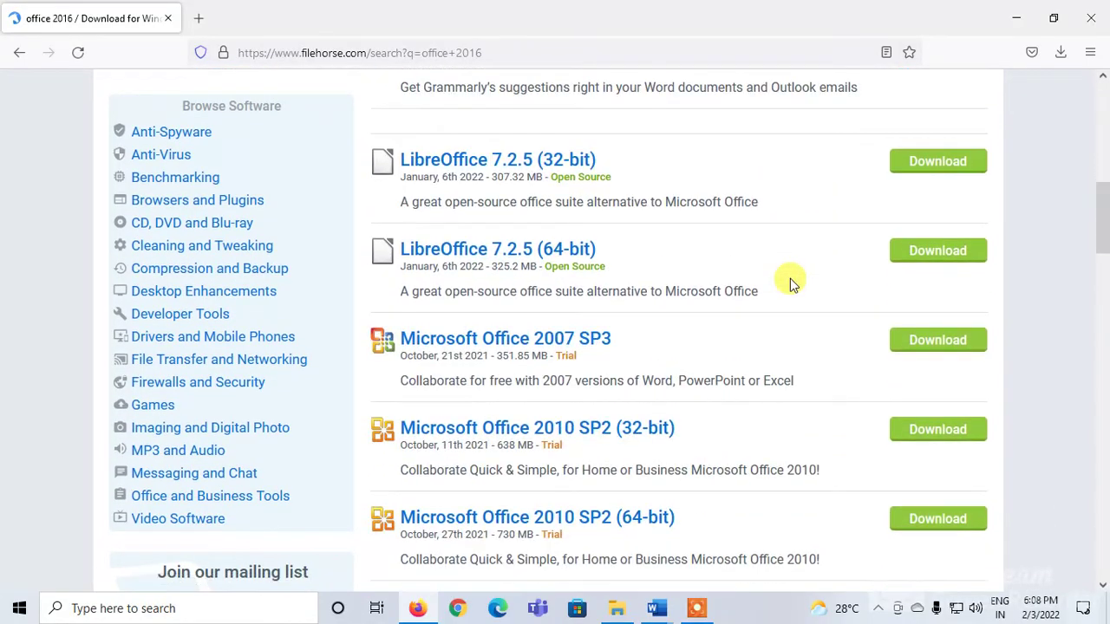
pyautogui.scroll(-1, 791, 277)
pyautogui.scroll(-1, 793, 284)
pyautogui.scroll(-4, 791, 280)
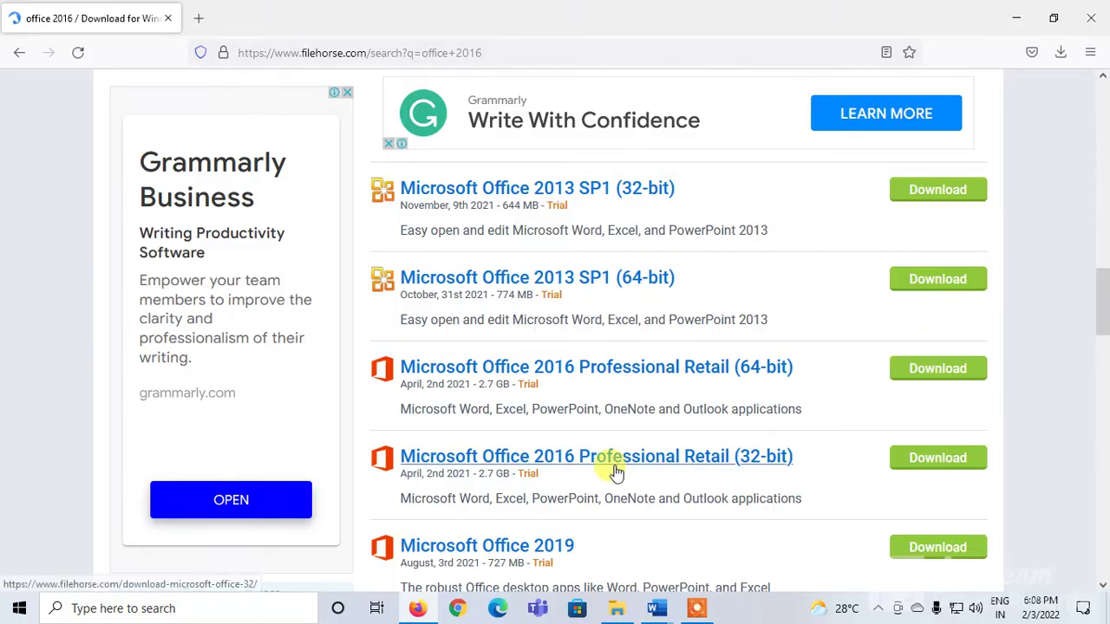
pyautogui.click(585, 466)
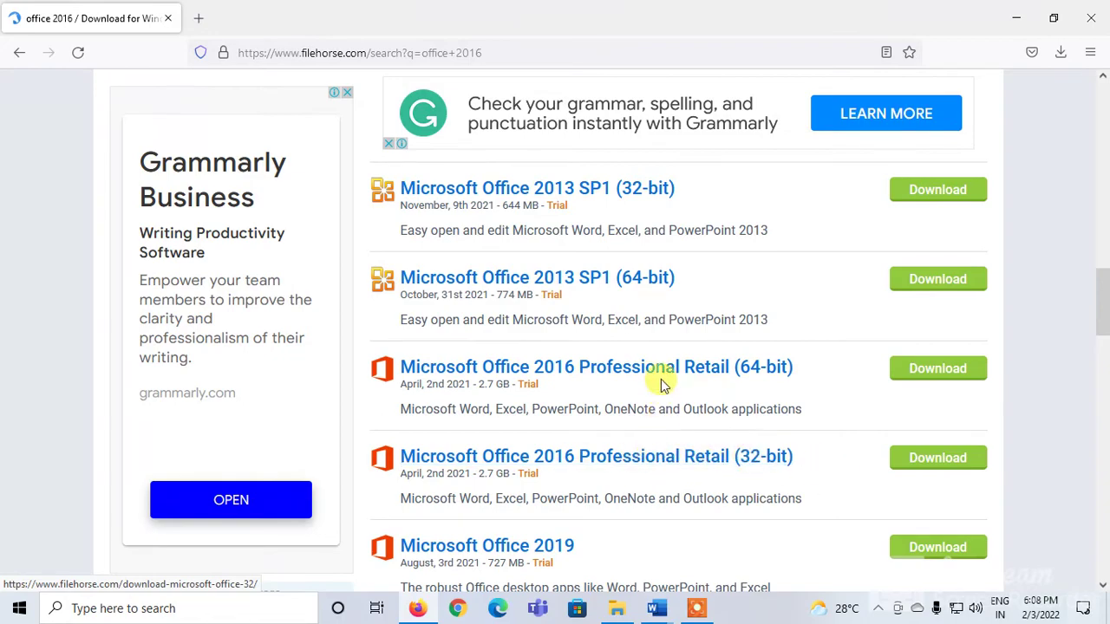
pyautogui.click(959, 467)
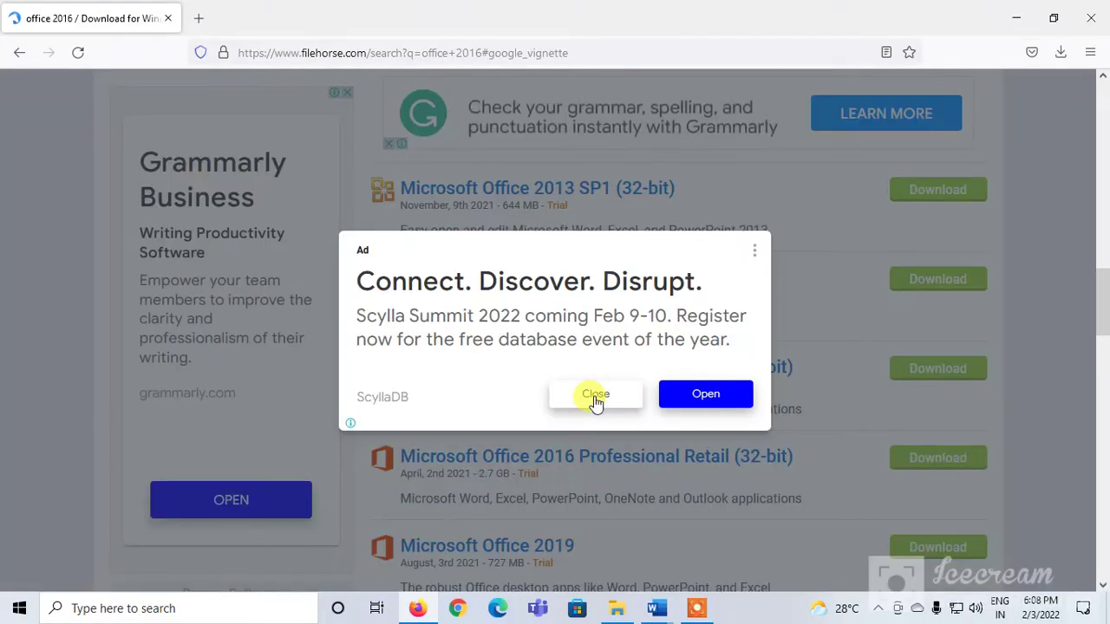
pyautogui.click(595, 397)
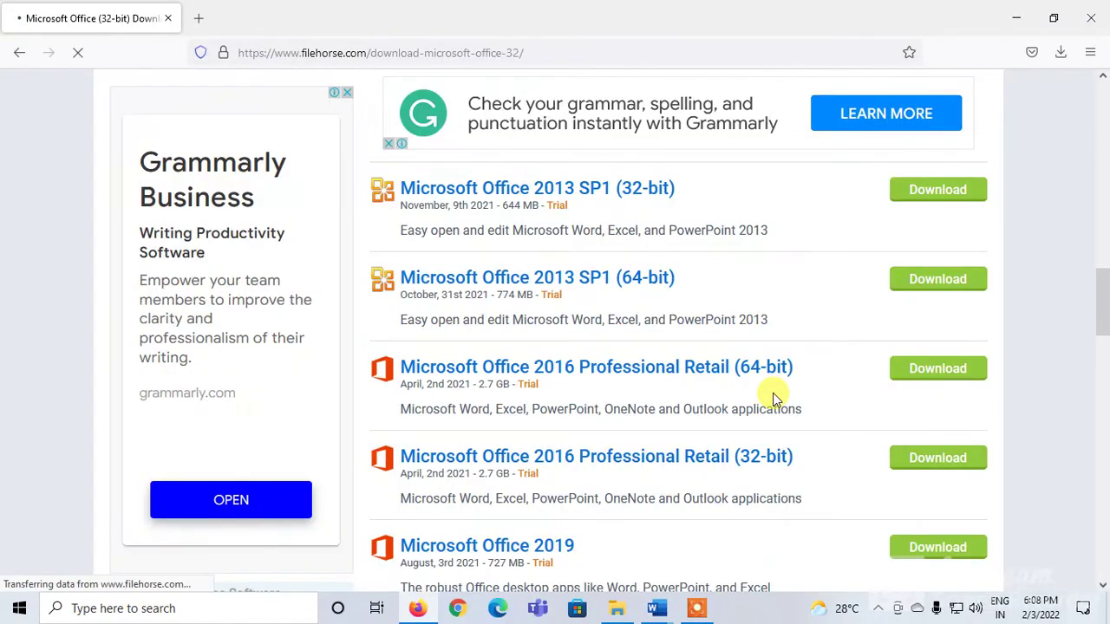
pyautogui.scroll(-2, 783, 405)
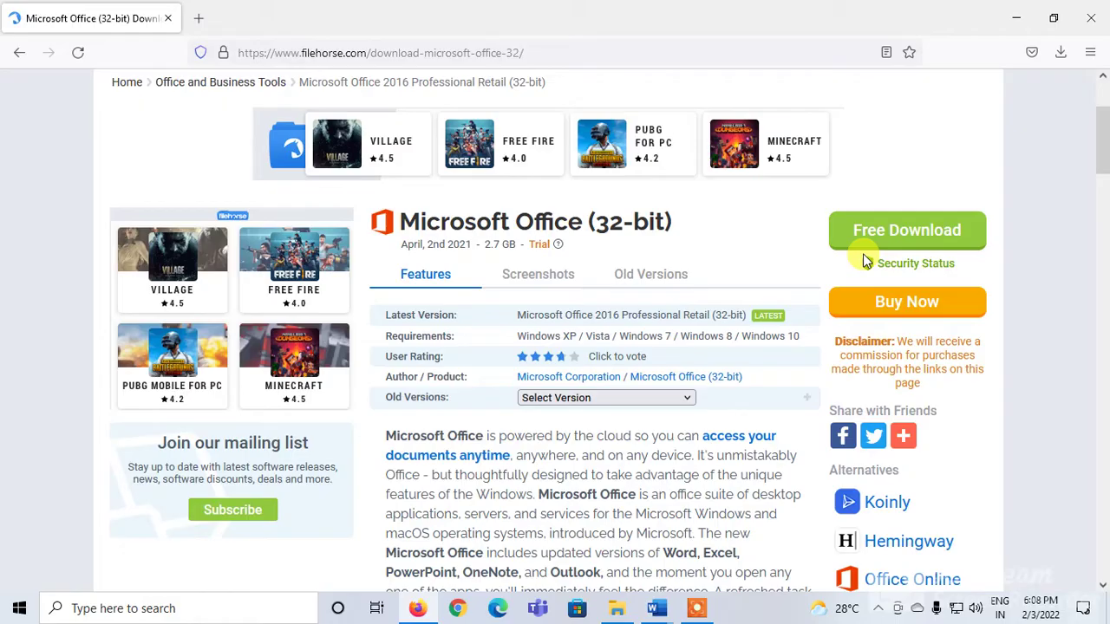
# Confirm in Word's Account page that Office Professional Plus 2016 is activated, then minimize Word.
pyautogui.click(656, 608)
pyautogui.click(599, 523)
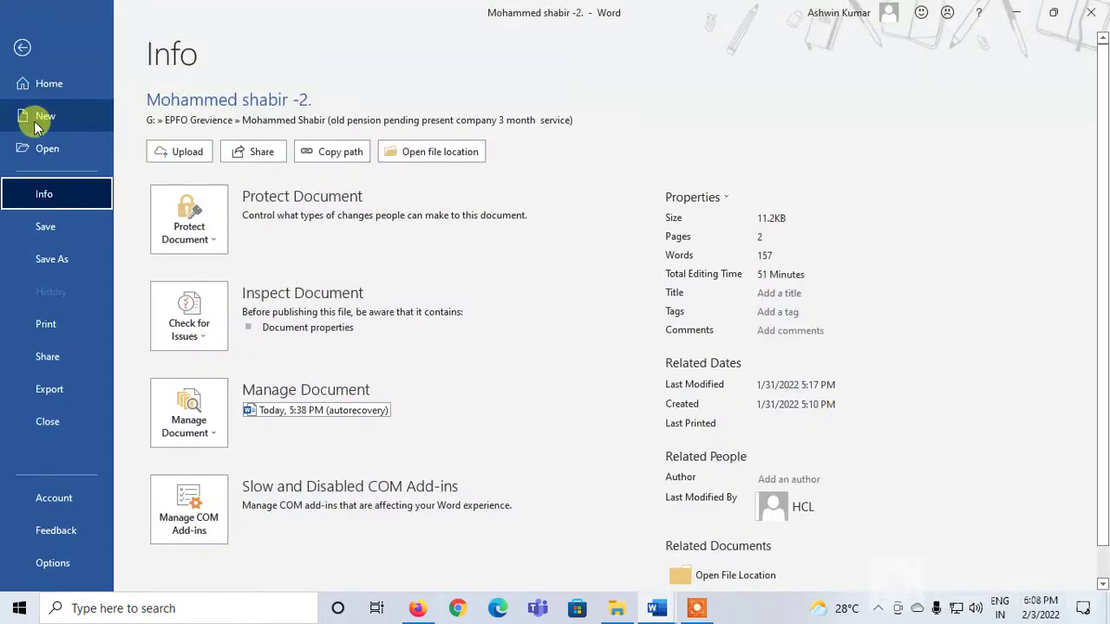
pyautogui.click(21, 84)
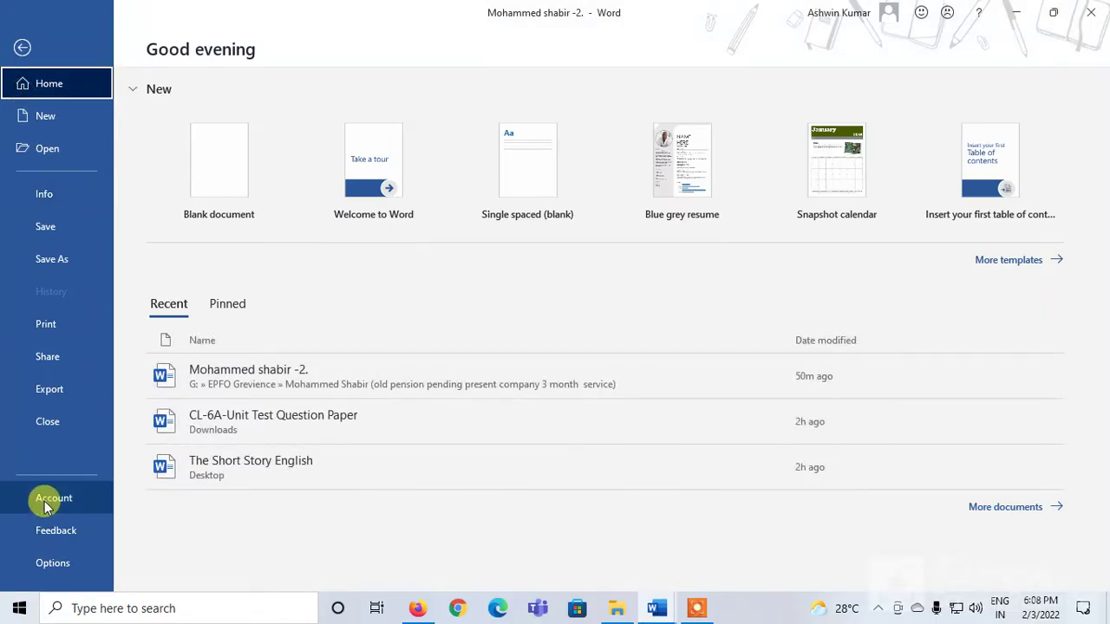
pyautogui.click(43, 497)
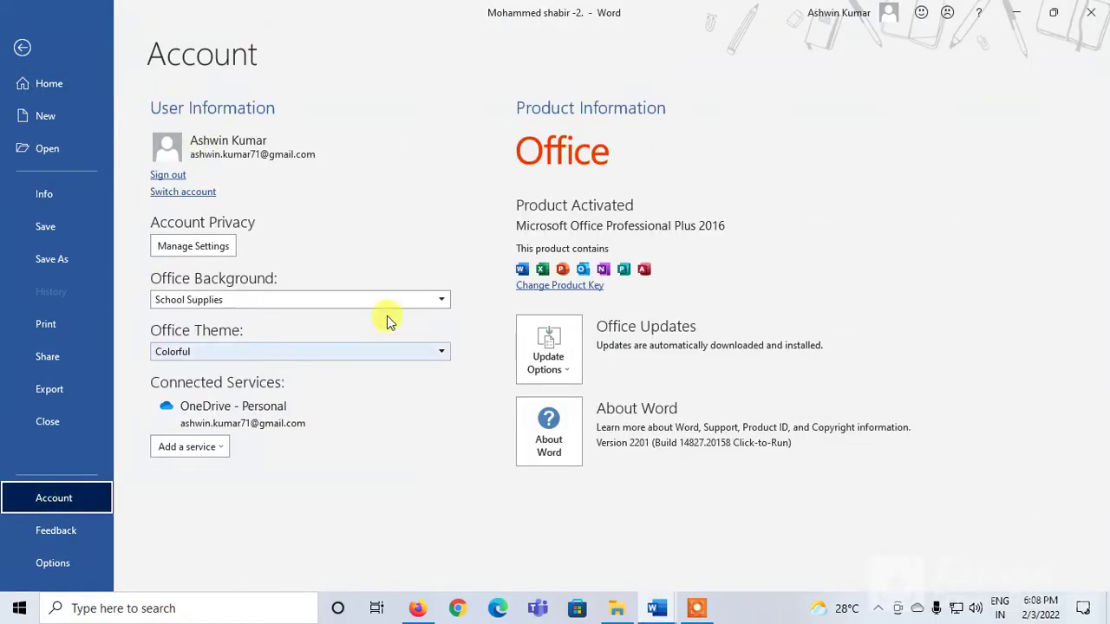
pyautogui.click(1016, 11)
# In a new tab, search Google for 'office 2016 activator txt'.
pyautogui.click(198, 12)
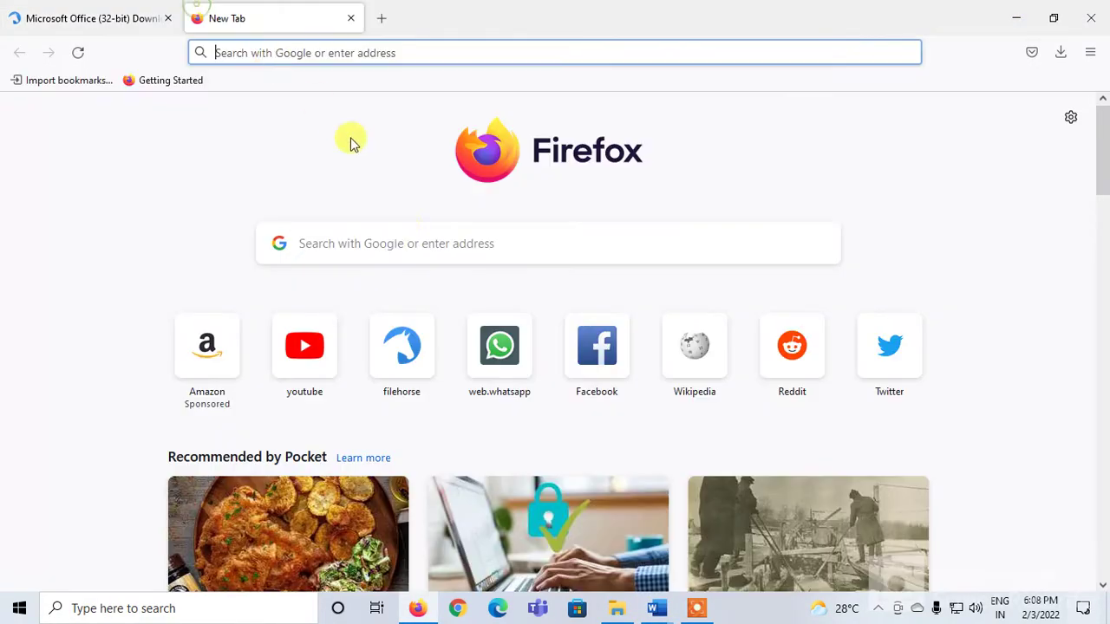
pyautogui.click(411, 250)
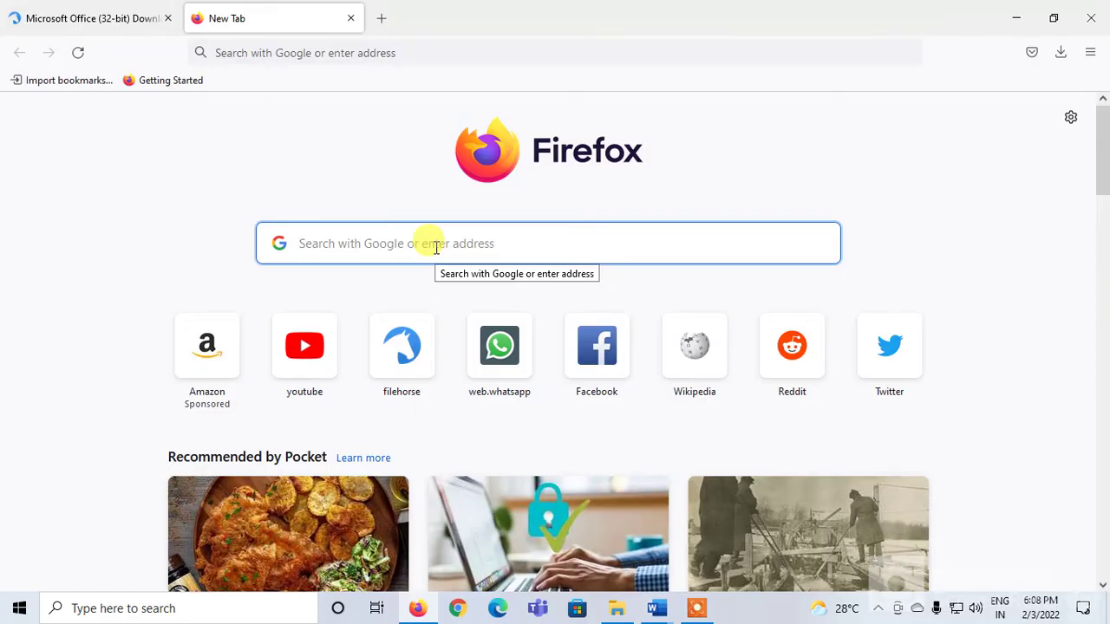
pyautogui.write('off')
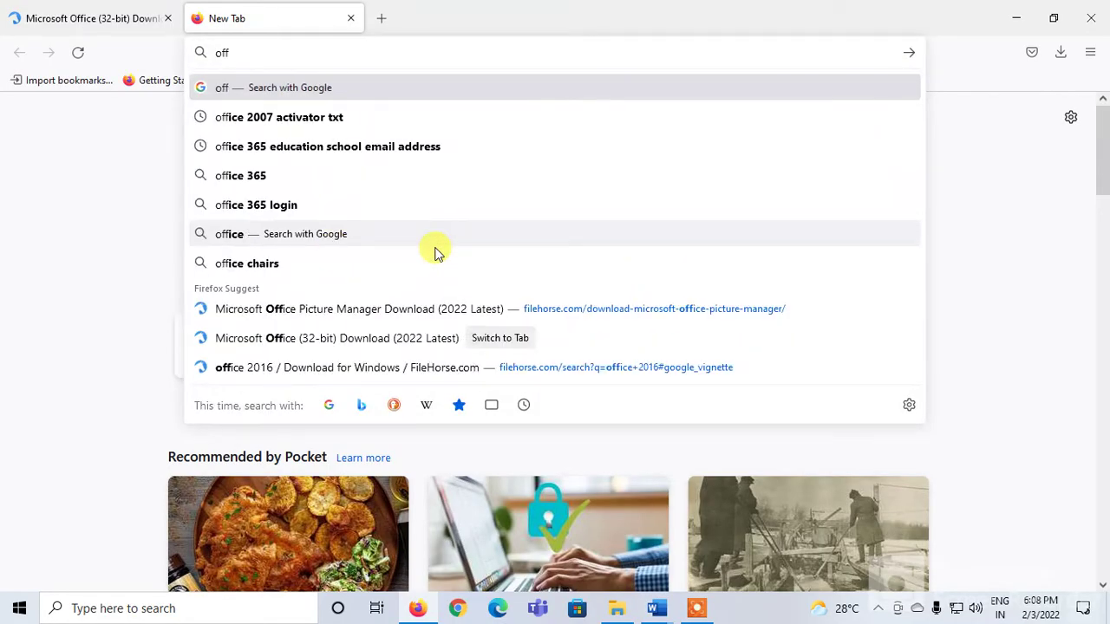
pyautogui.write('ice')
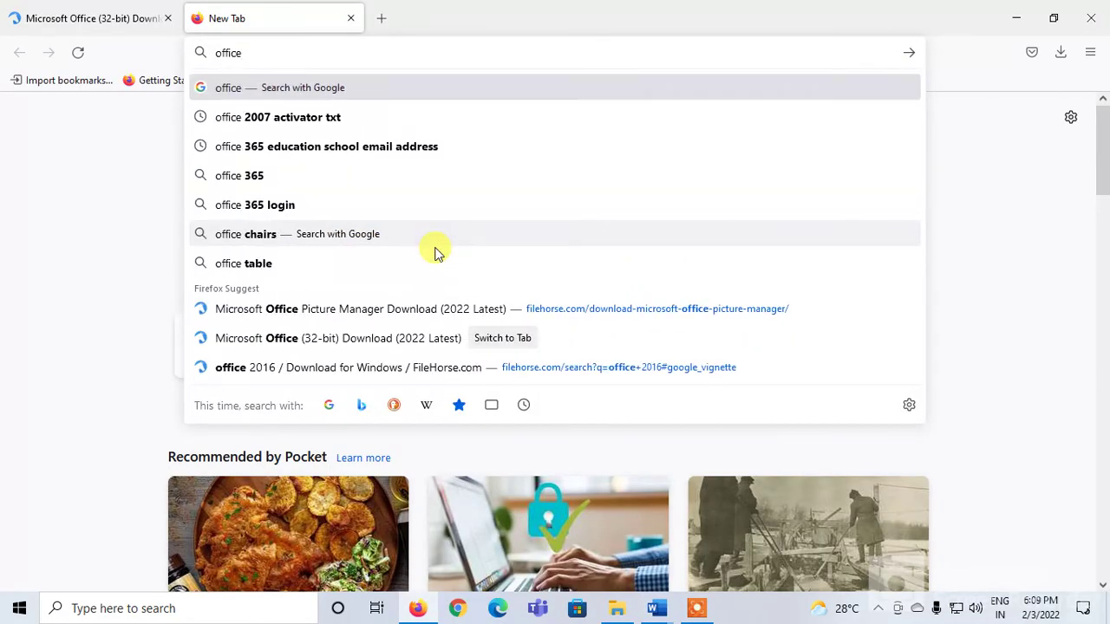
pyautogui.write(' 20')
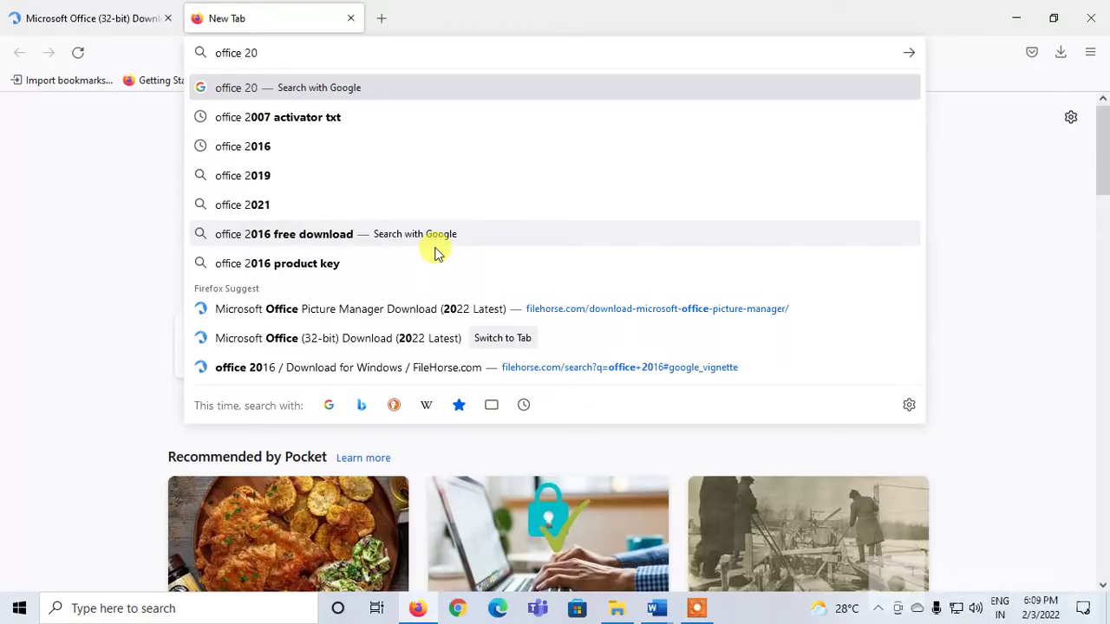
pyautogui.write('16')
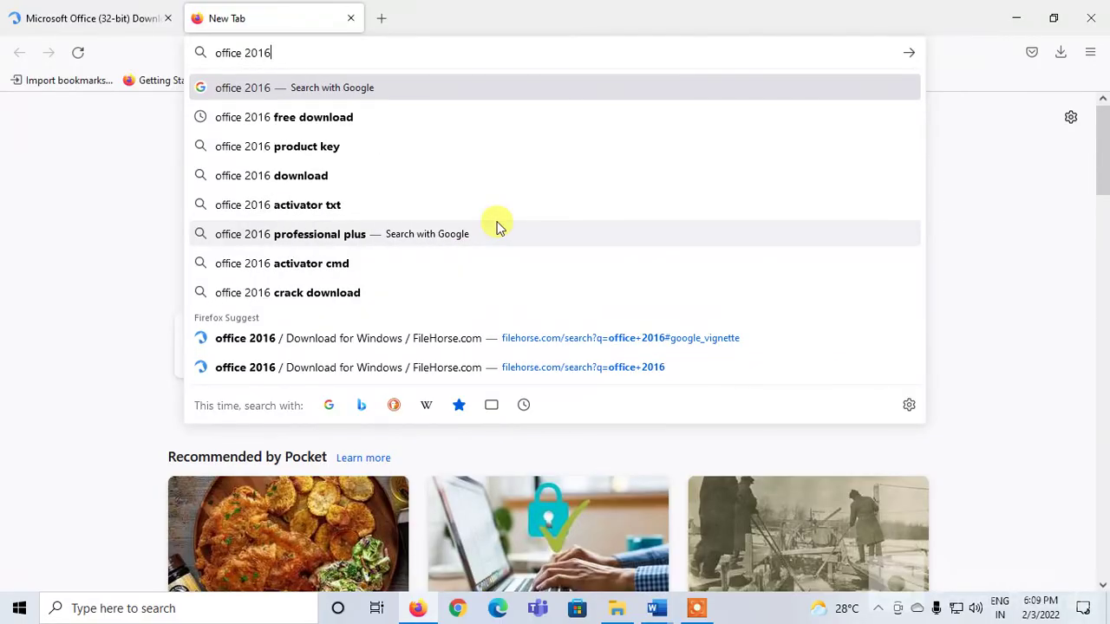
pyautogui.click(491, 208)
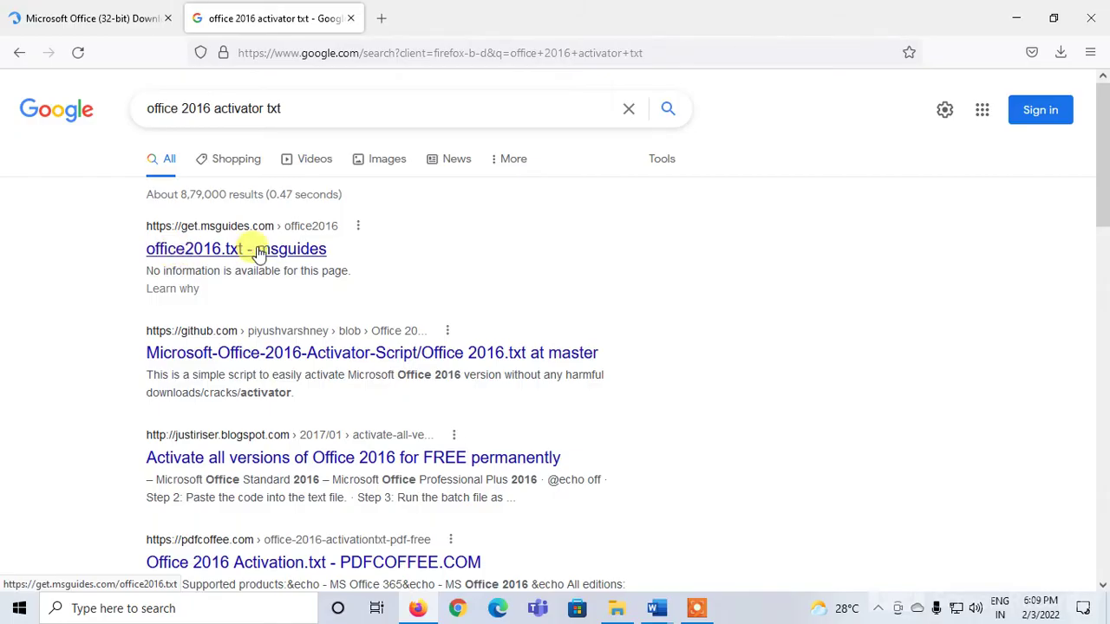
# Open the msguides office2016.txt result and scroll to the Step 1 script.
pyautogui.click(261, 250)
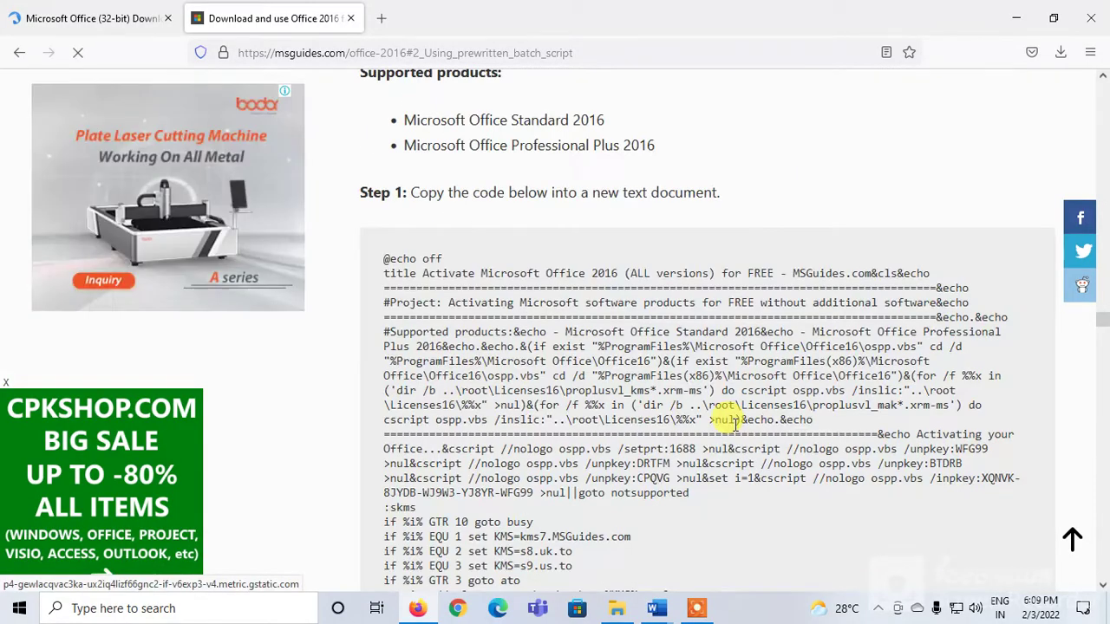
pyautogui.scroll(-5, 736, 424)
pyautogui.scroll(-3, 735, 424)
pyautogui.scroll(-3, 735, 424)
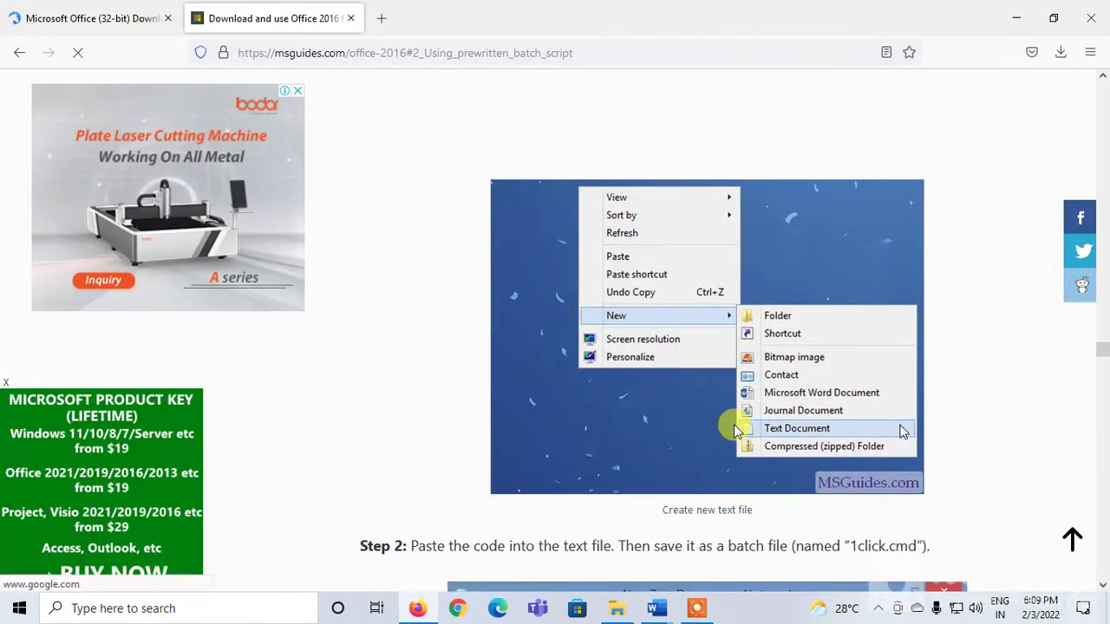
pyautogui.scroll(3, 733, 425)
pyautogui.scroll(3, 734, 425)
pyautogui.scroll(6, 734, 425)
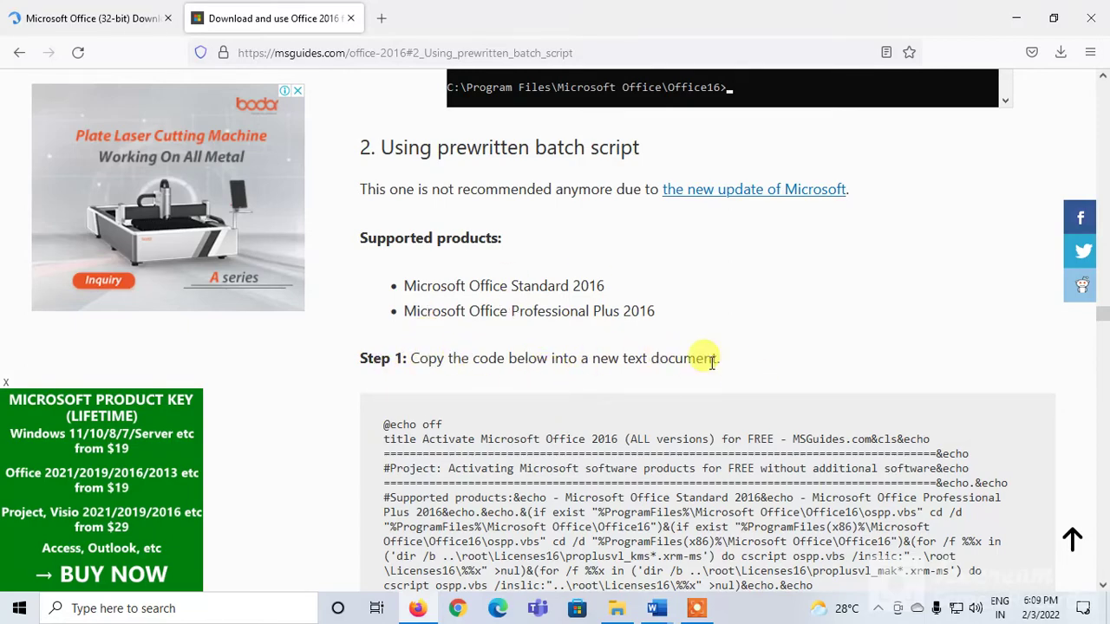
pyautogui.scroll(-3, 712, 368)
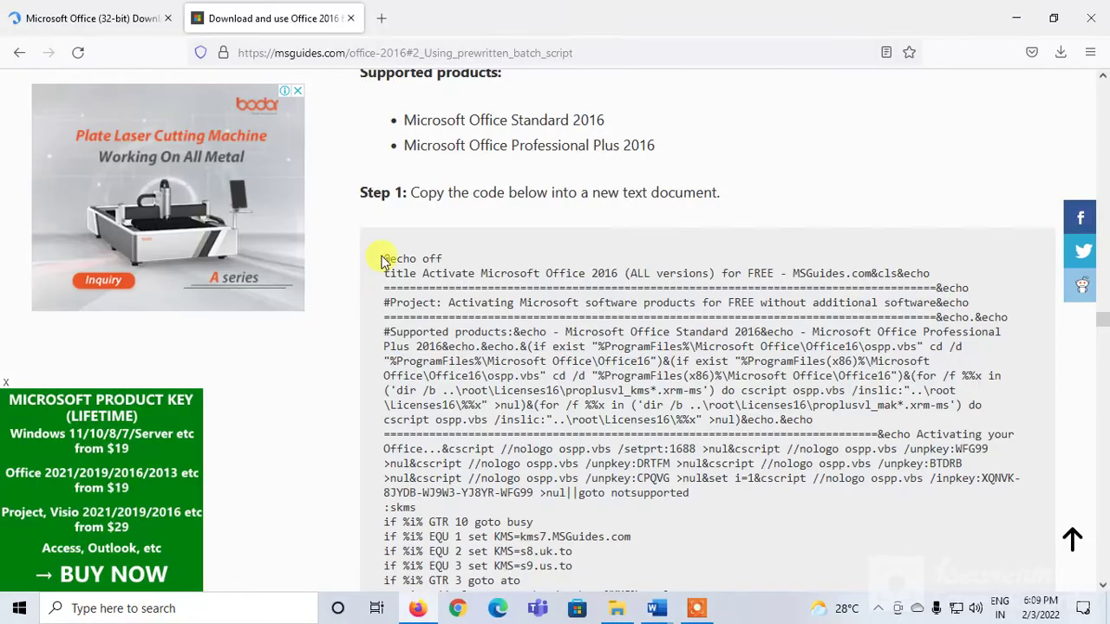
# Copy the full activation batch script and minimize Firefox.
pyautogui.moveTo(382, 259)
pyautogui.mouseDown()
pyautogui.moveTo(690, 482)
pyautogui.moveTo(701, 404)
pyautogui.mouseUp()
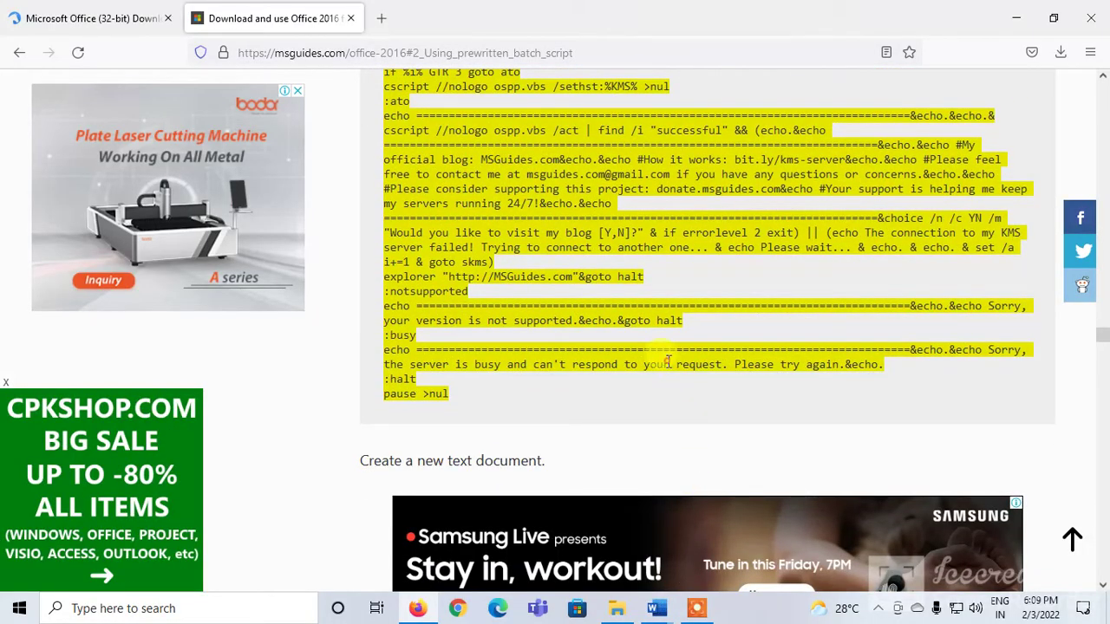
pyautogui.rightClick(664, 363)
pyautogui.click(711, 381)
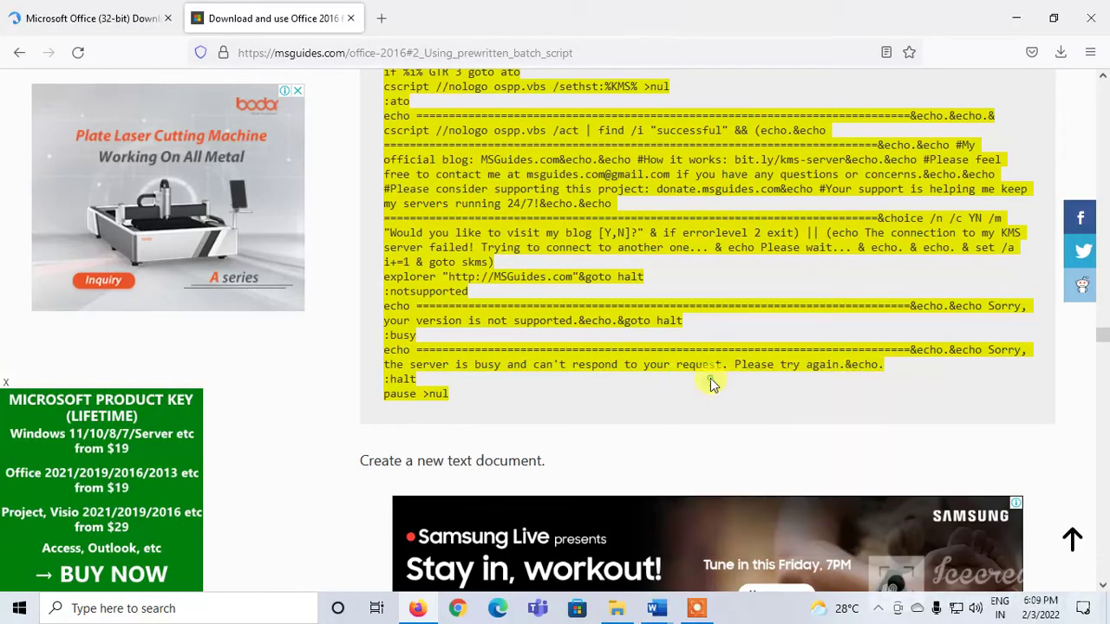
pyautogui.click(1015, 19)
# Create a new desktop text document and paste the batch script into it.
pyautogui.rightClick(704, 256)
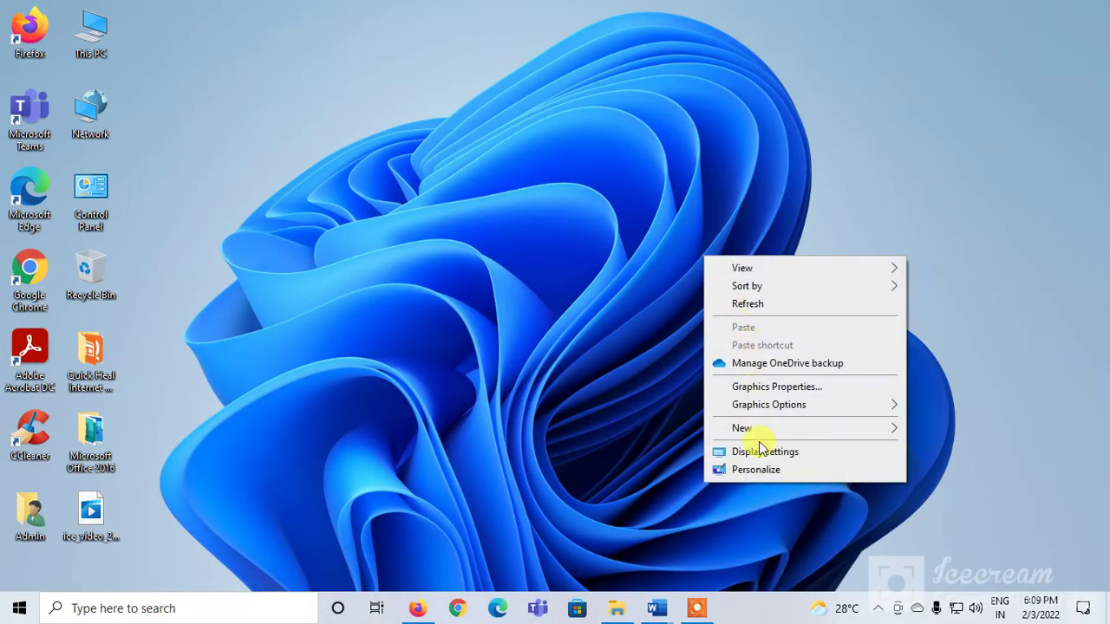
pyautogui.moveTo(741, 428)
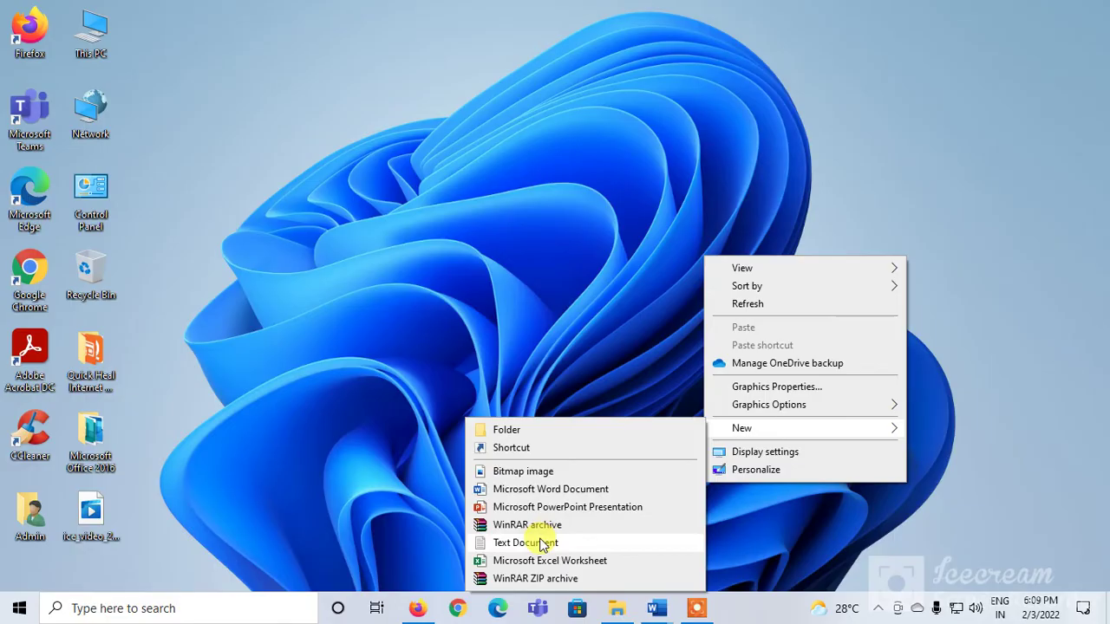
pyautogui.click(543, 544)
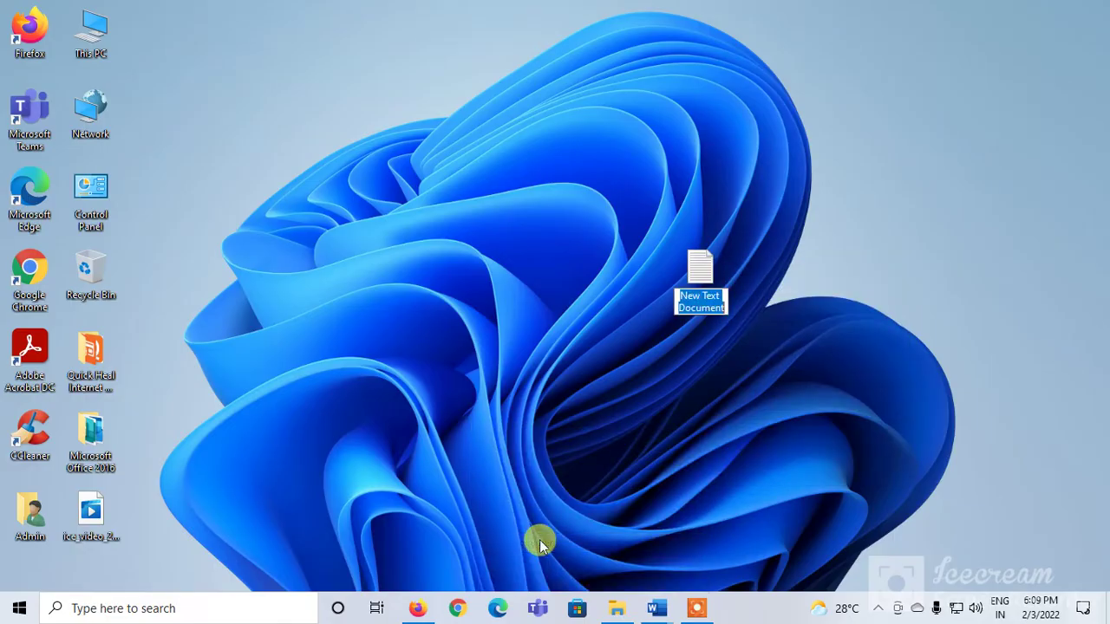
pyautogui.click(685, 267)
pyautogui.doubleClick(683, 266)
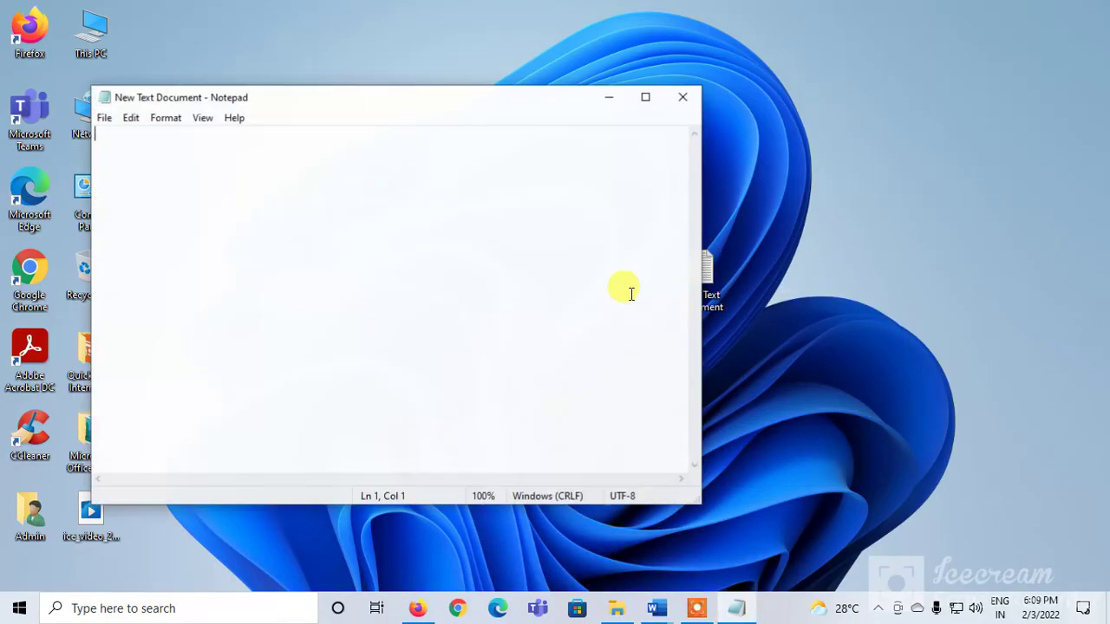
pyautogui.rightClick(346, 242)
pyautogui.click(390, 310)
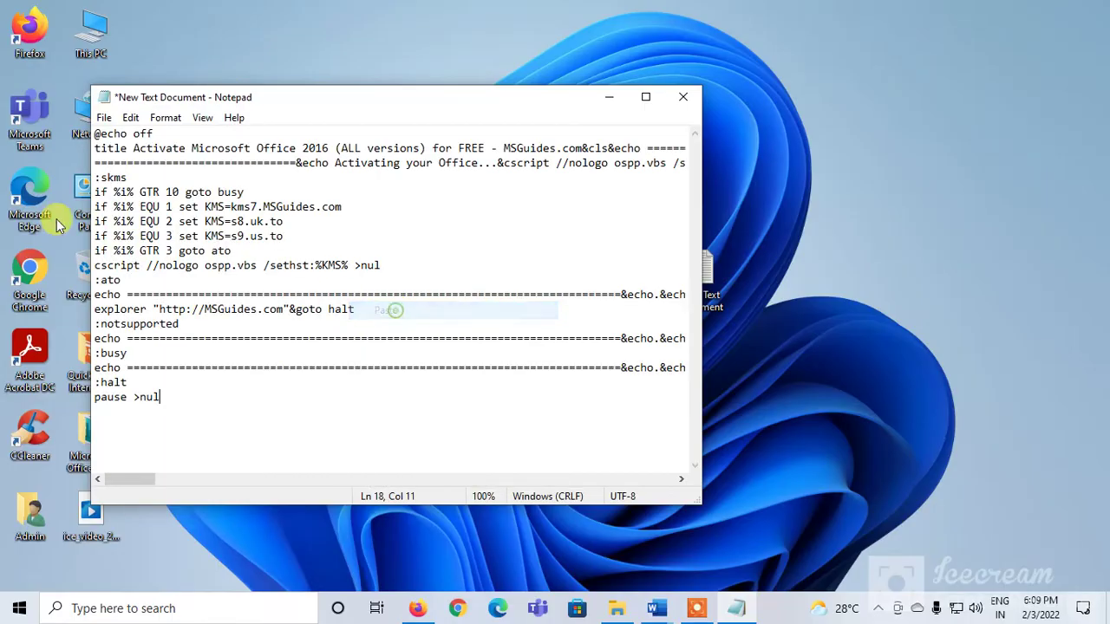
# Save the document to the Desktop as Activation.cmd.
pyautogui.click(104, 118)
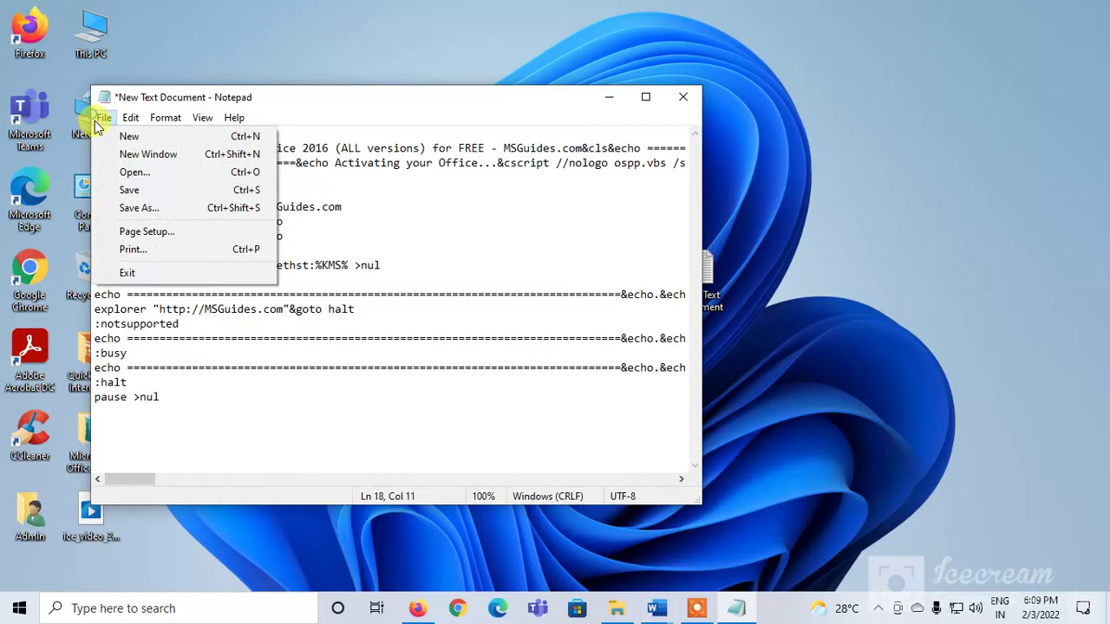
pyautogui.click(139, 209)
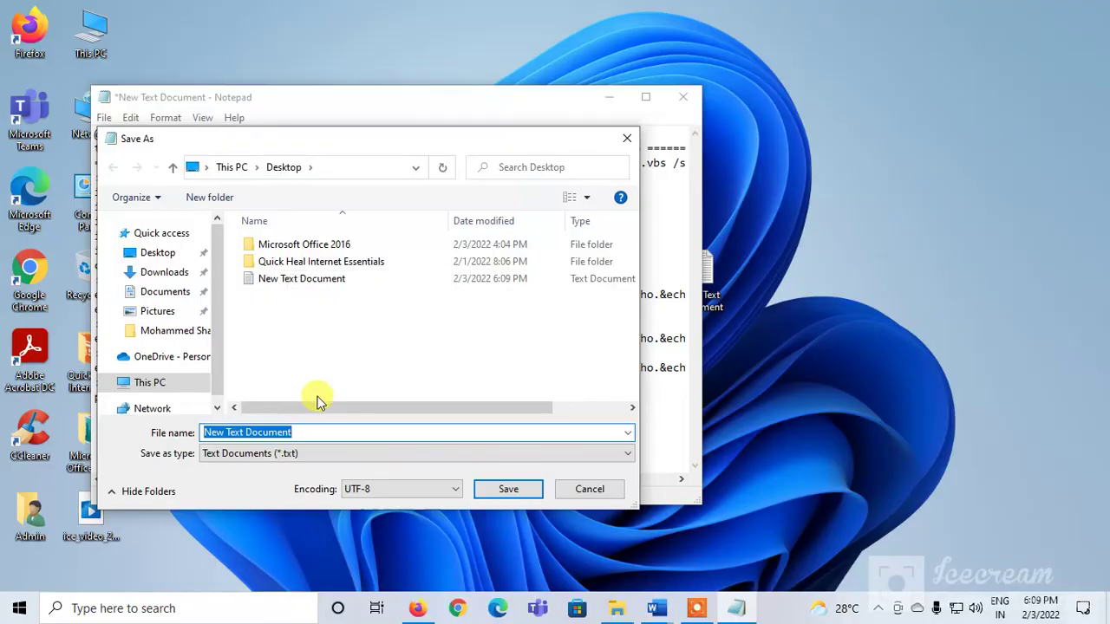
pyautogui.write('Activation.cmd')
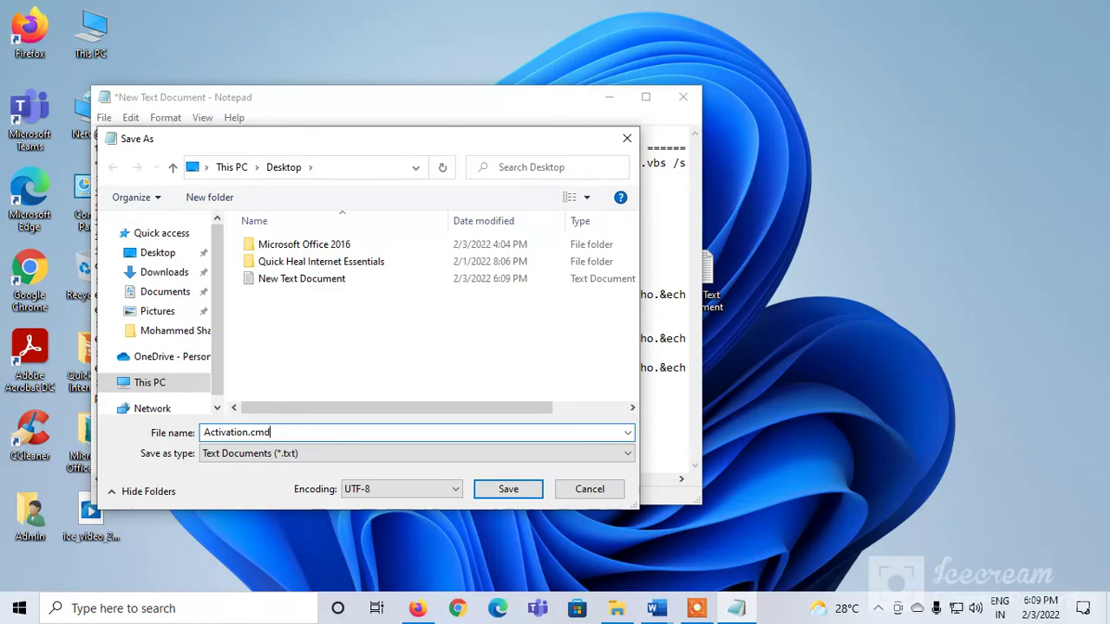
pyautogui.click(158, 252)
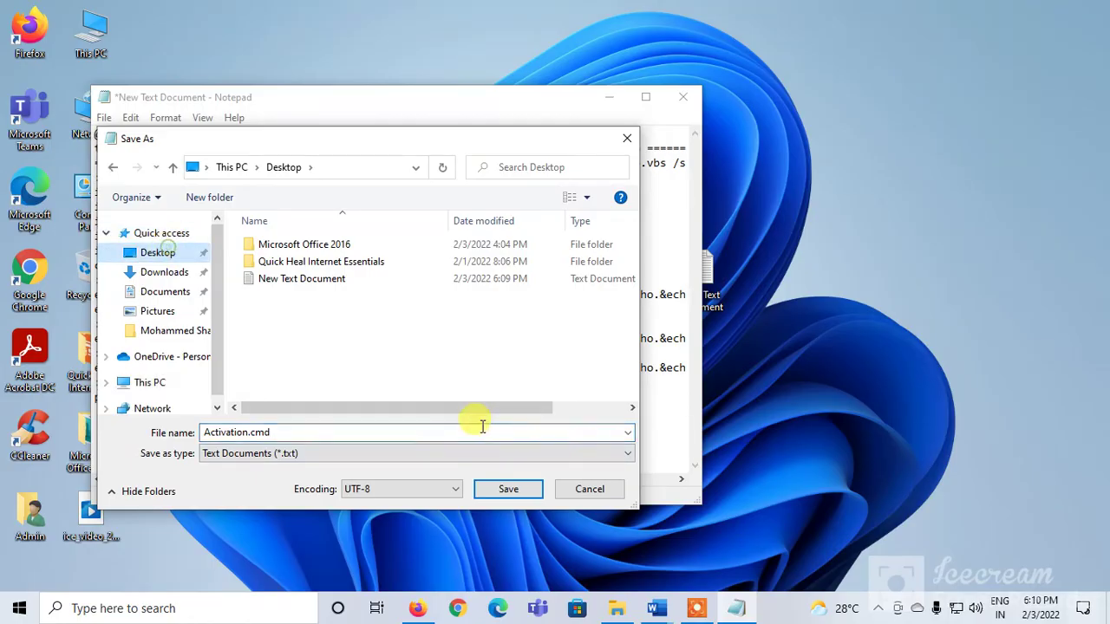
pyautogui.click(507, 491)
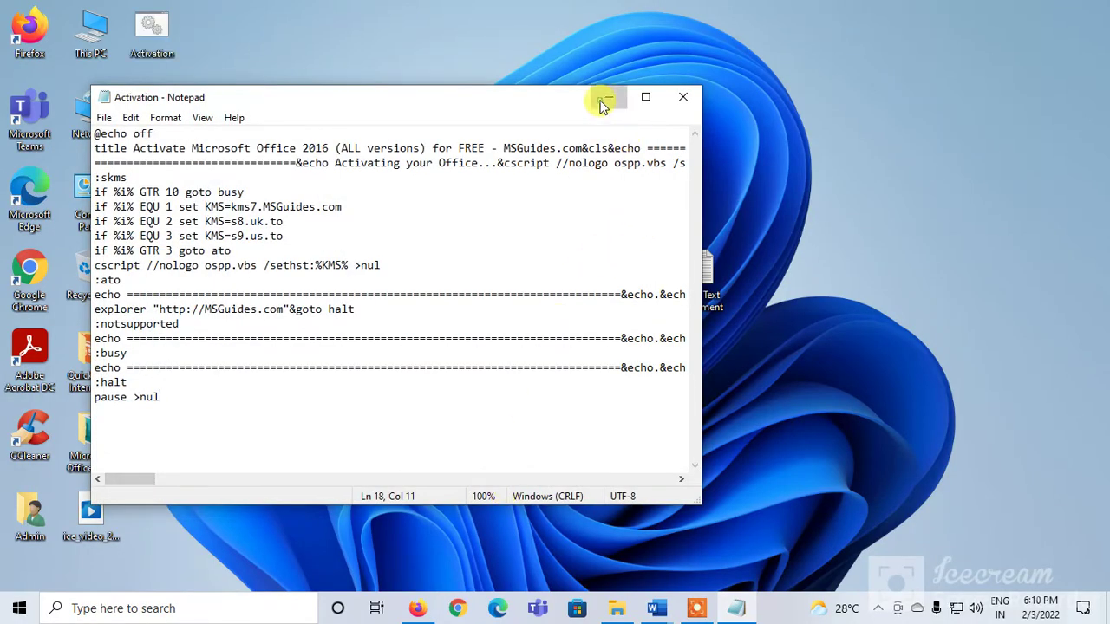
# Minimize Notepad and view the Activation icon's Run as administrator option without running it.
pyautogui.click(604, 98)
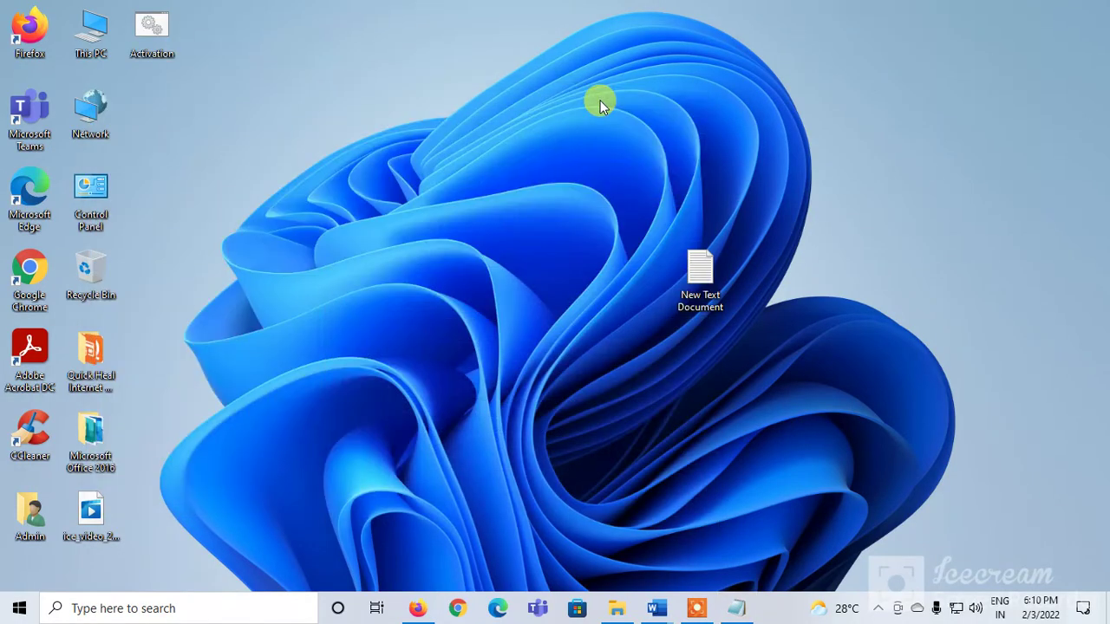
pyautogui.rightClick(156, 30)
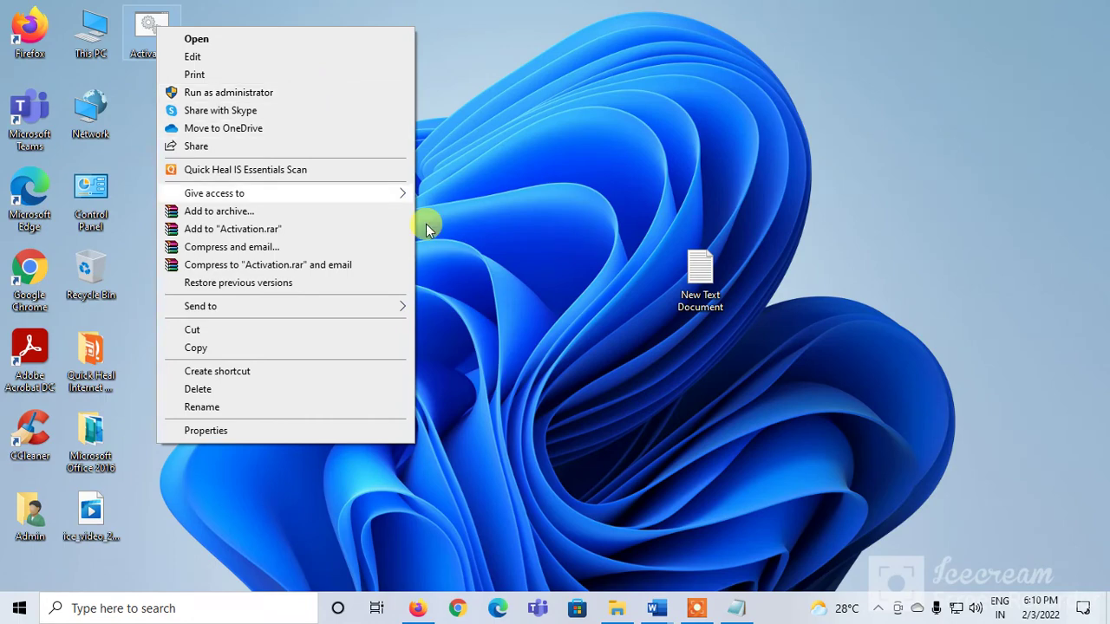
pyautogui.click(544, 287)
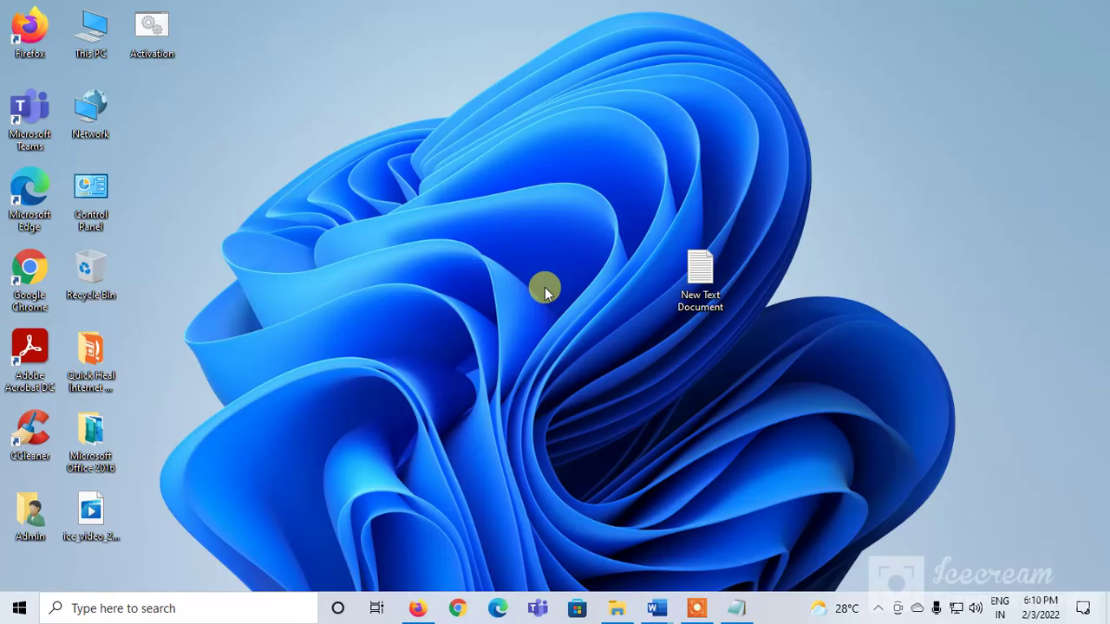
pyautogui.click(699, 610)
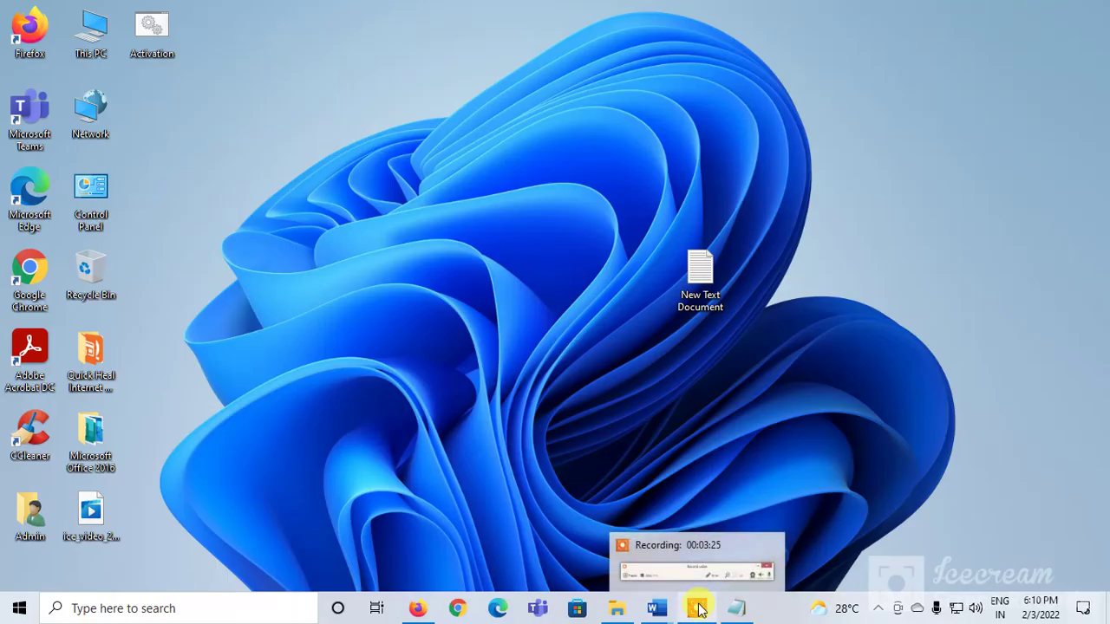